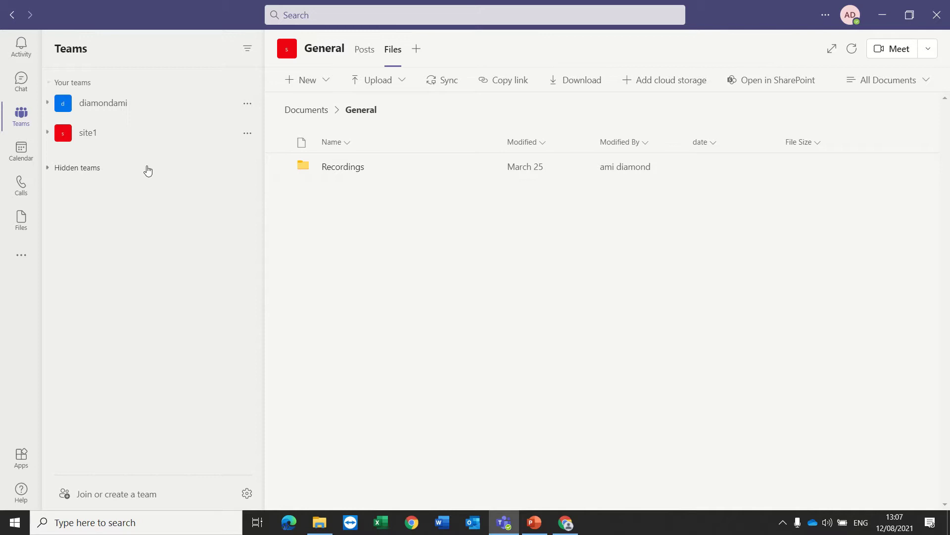
- Expand the site1 team and show the Files tab of its General channel
click(62, 139)
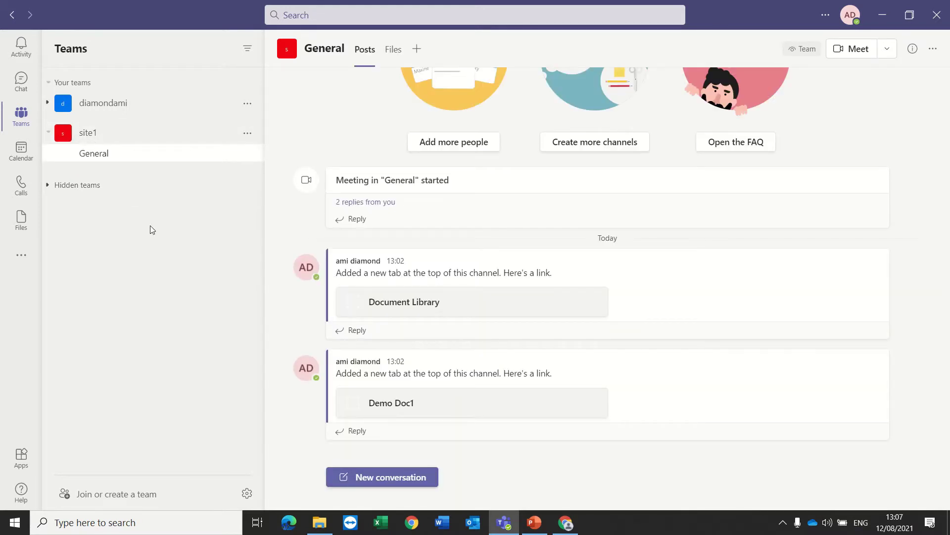
click(399, 55)
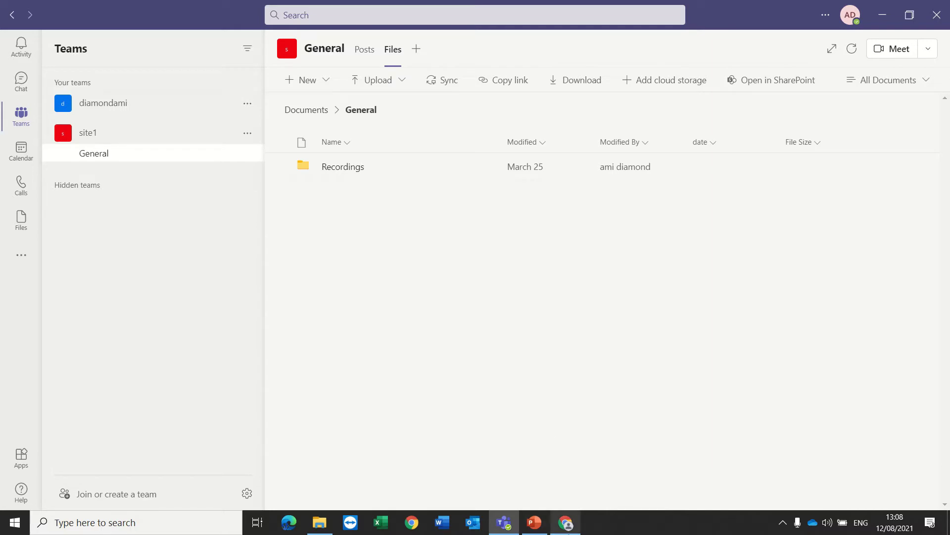
- Copy the Demo Doc1 library's web address from Chrome, then begin adding a tab in Teams
click(565, 522)
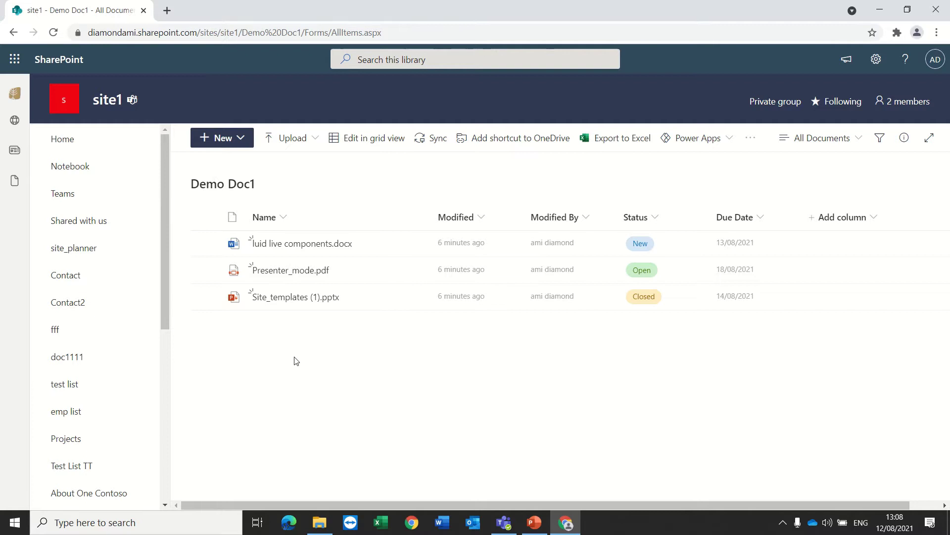
click(414, 33)
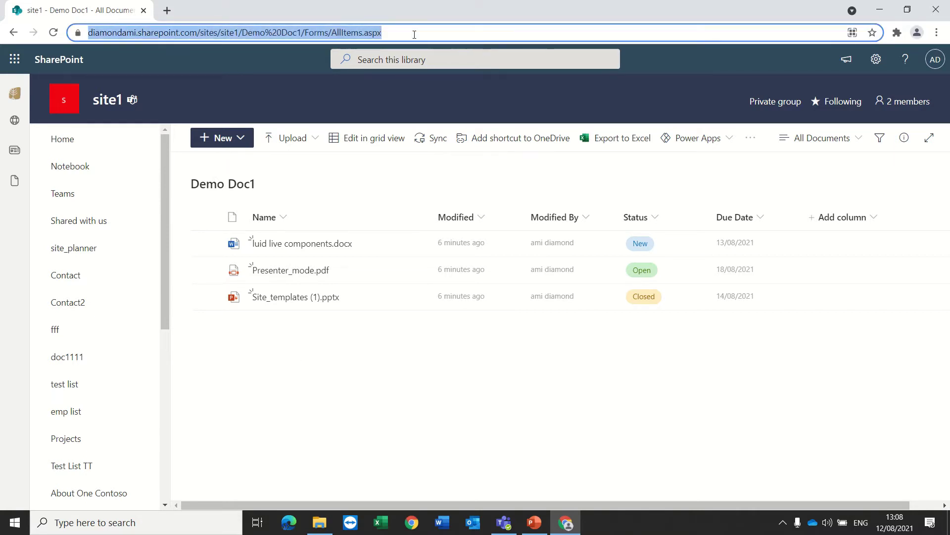
click(504, 522)
click(416, 50)
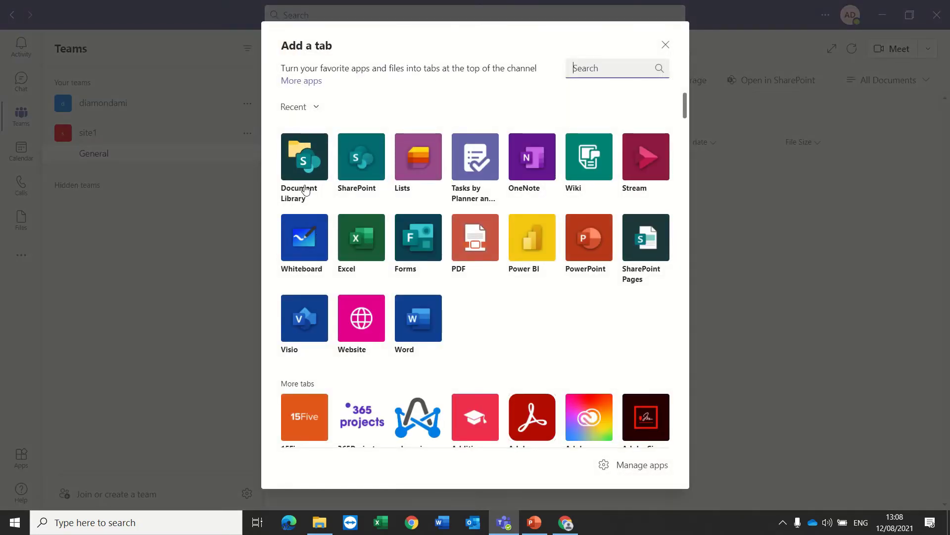
- Start a Document Library tab from the pasted Demo Doc1 SharePoint link, resolving the site1 site
click(304, 157)
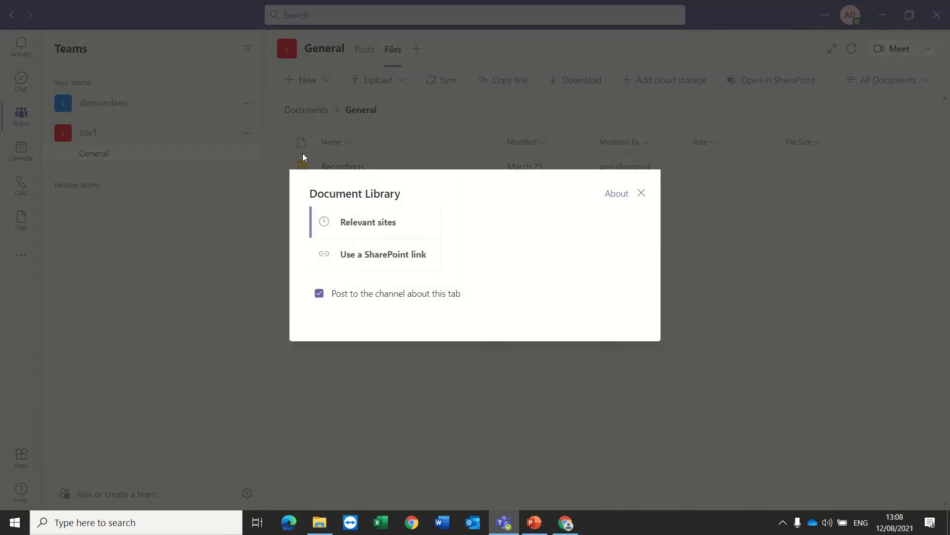
click(354, 203)
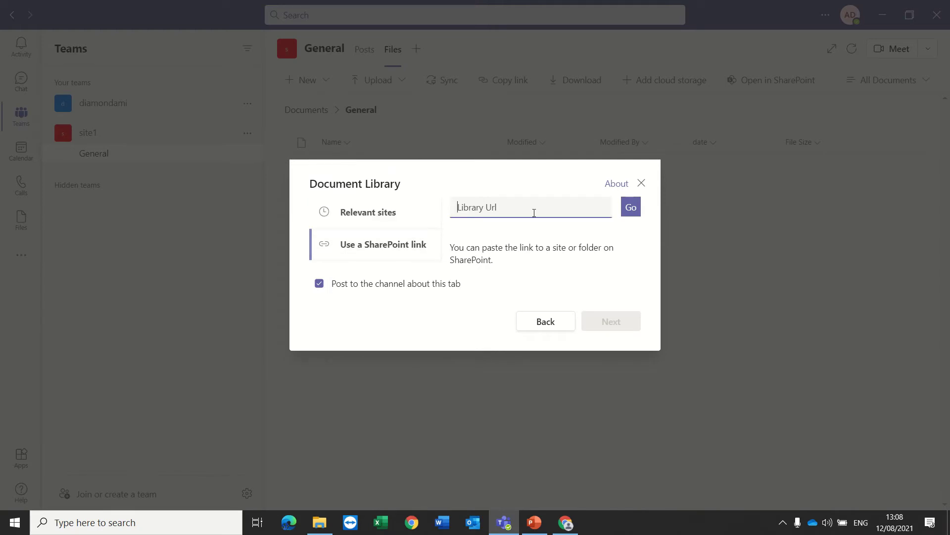
key(ctrl+v)
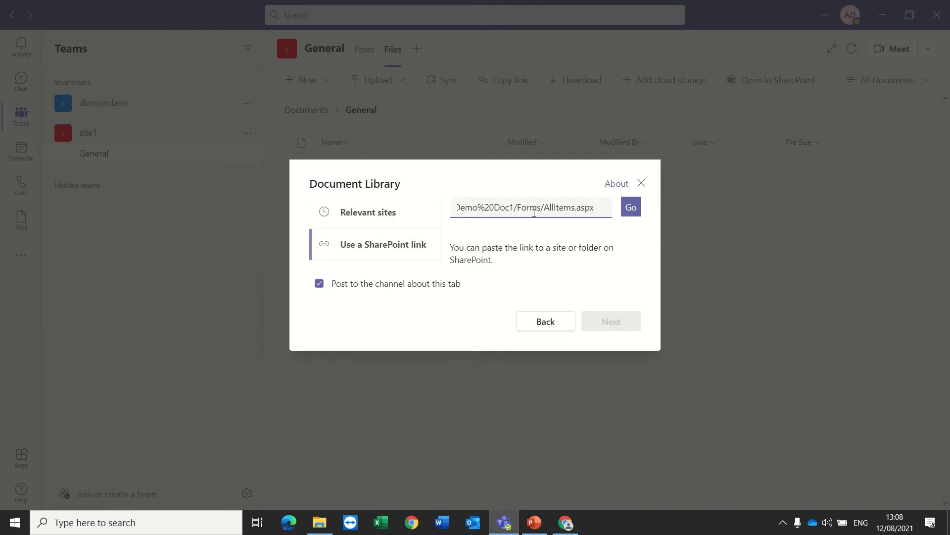
click(634, 210)
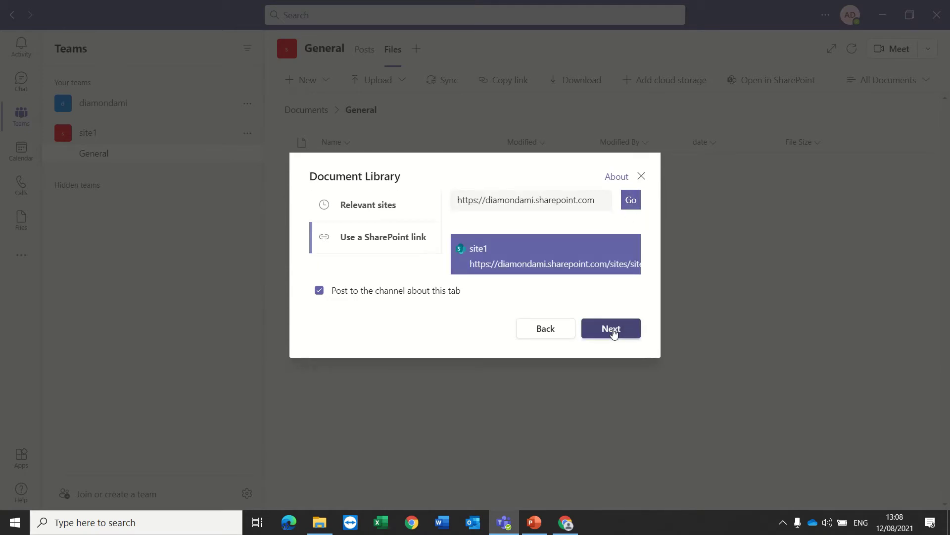
click(612, 329)
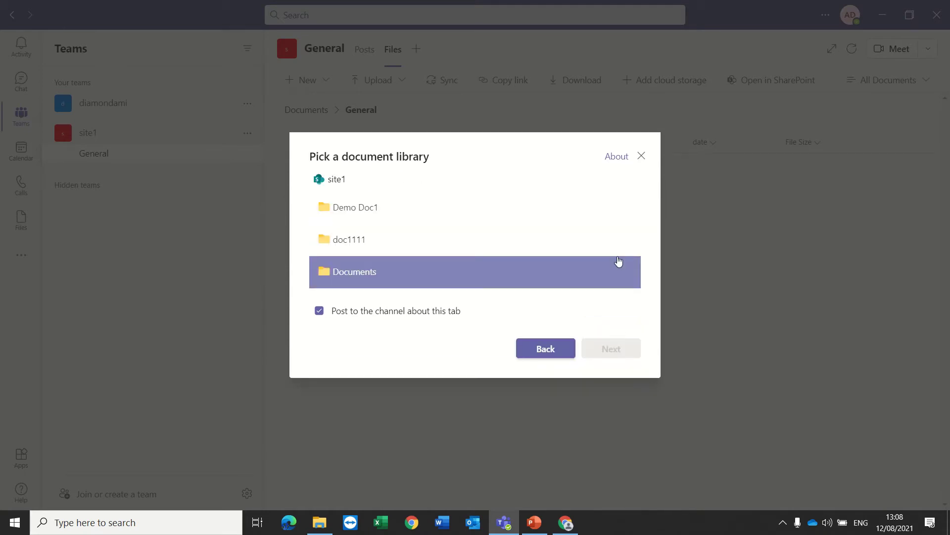
- Choose the Demo Doc1 library and move on to editing the tab name
click(396, 208)
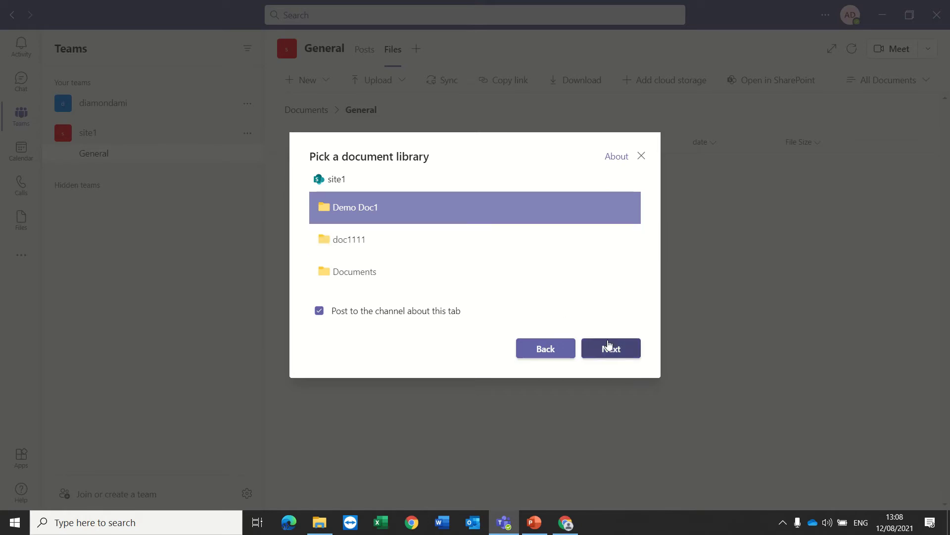
click(620, 352)
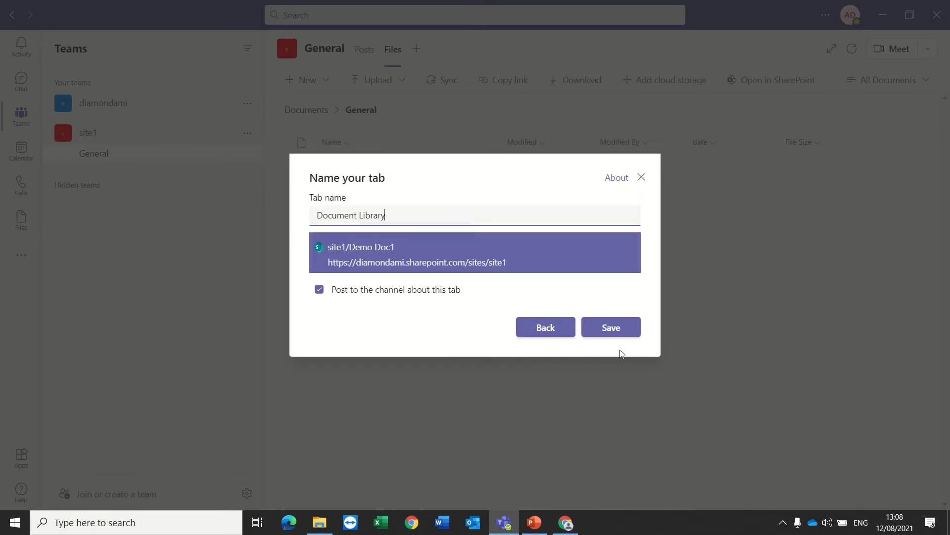
click(617, 329)
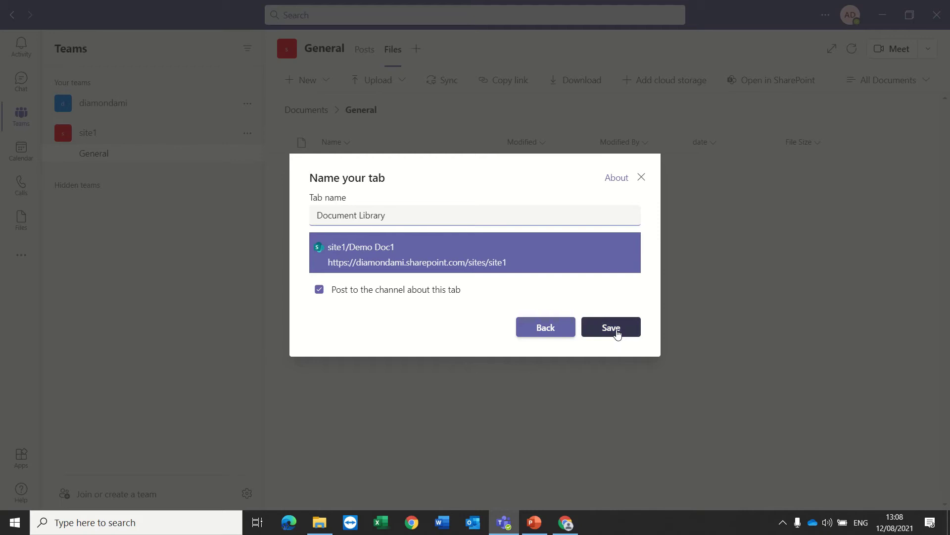
click(476, 214)
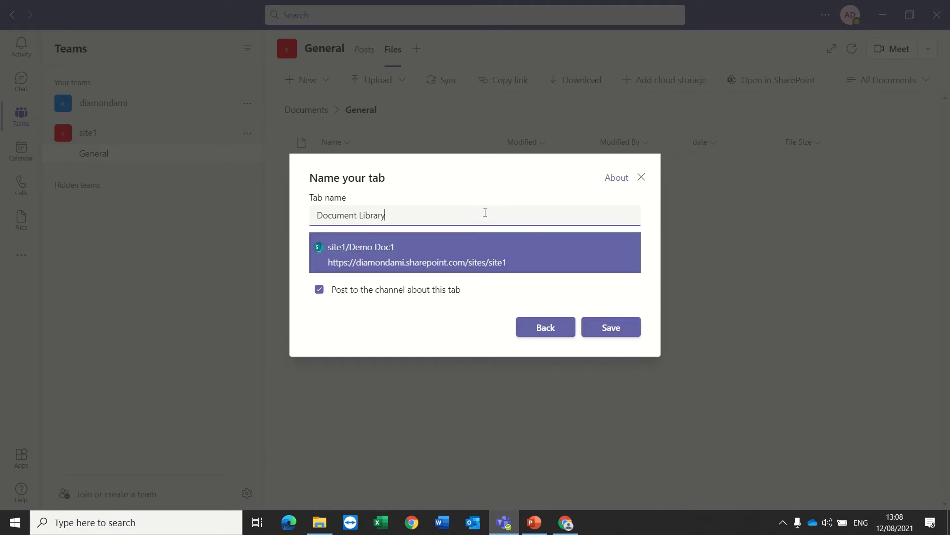
- Append 123 so the tab is named 'Document Library 123', and save it
text(123)
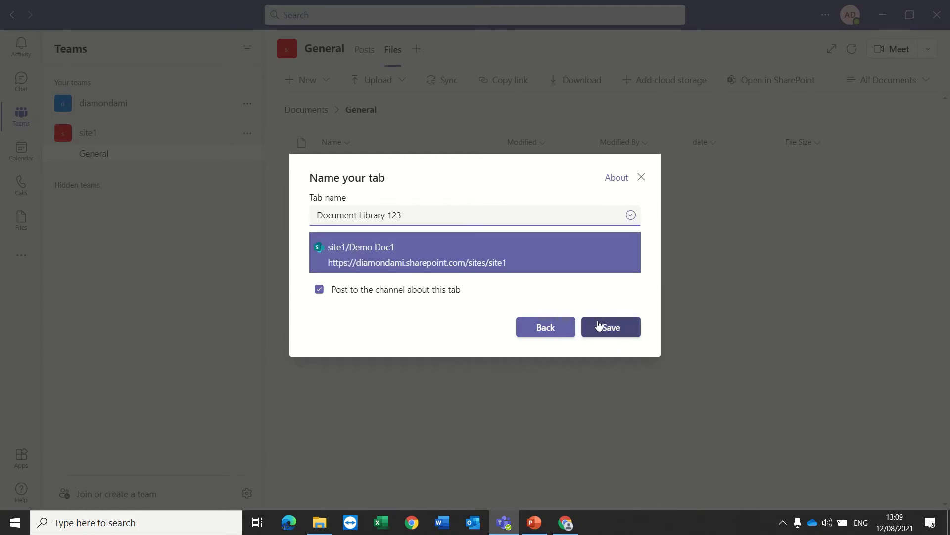
click(599, 326)
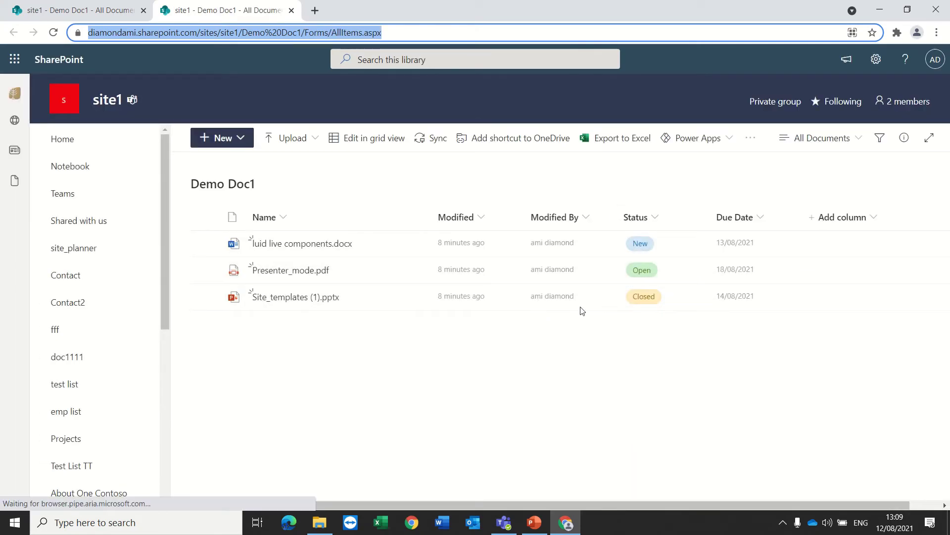
click(504, 522)
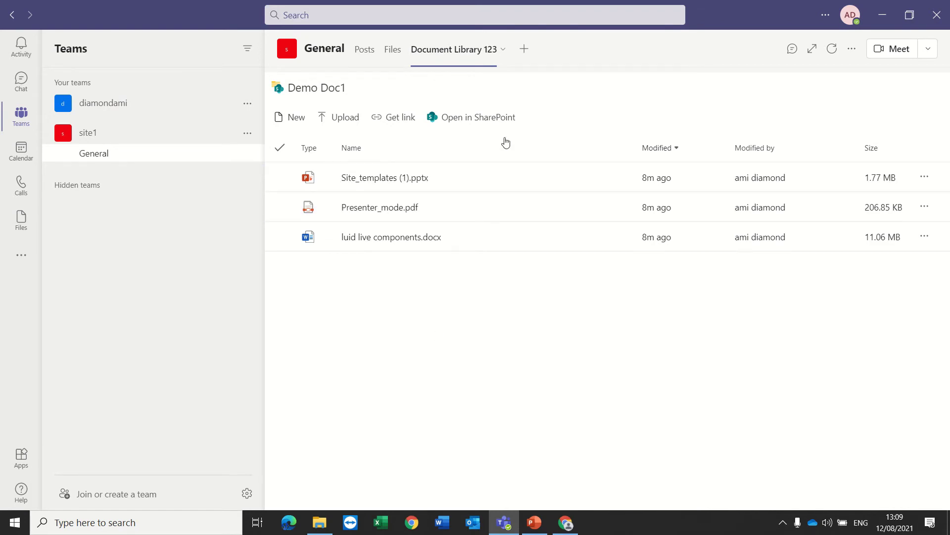
- Add a SharePoint tab, found by searching 'share', that shows the Demo Doc1 document library
click(525, 50)
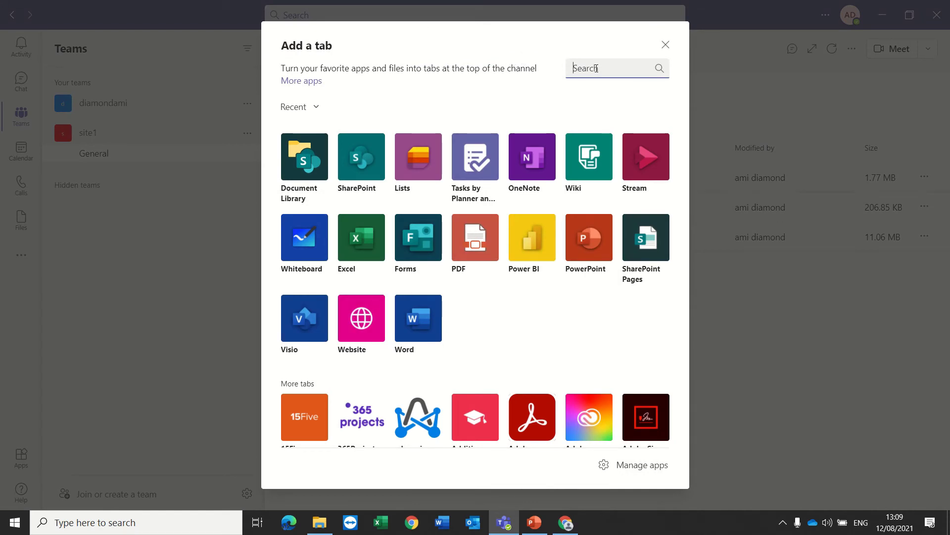
text(share)
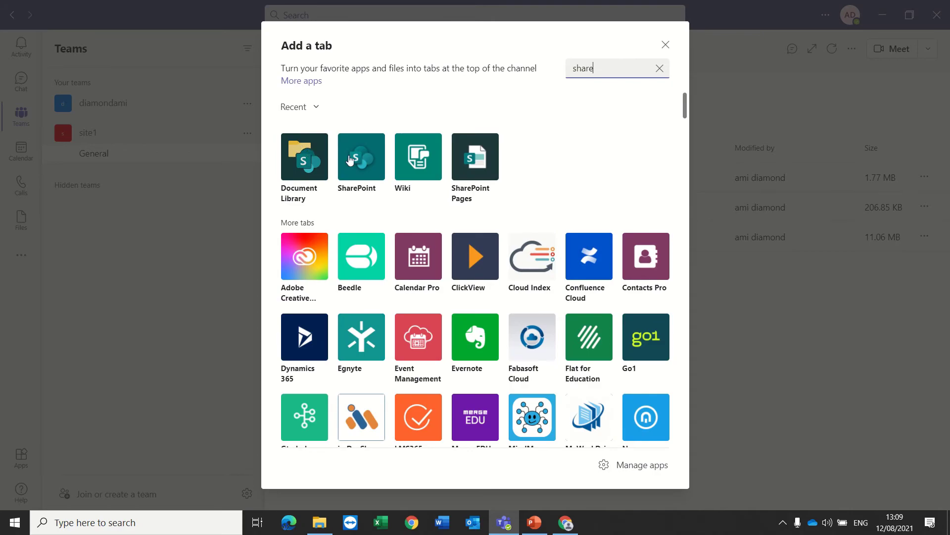
click(350, 160)
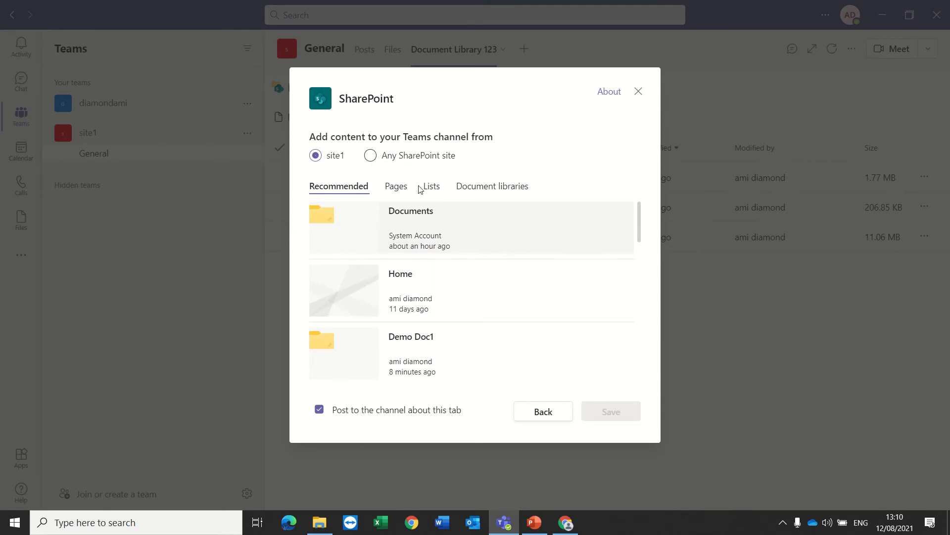
click(397, 186)
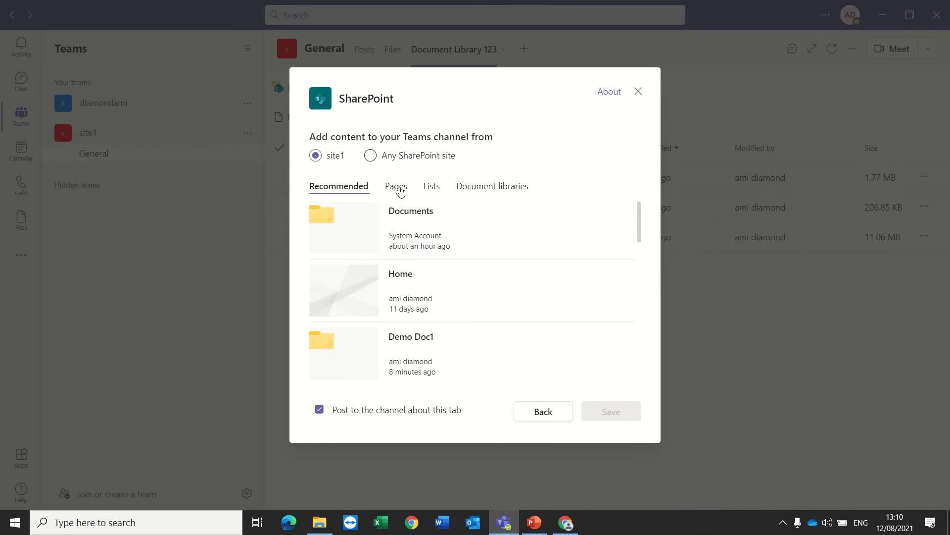
click(431, 187)
click(501, 195)
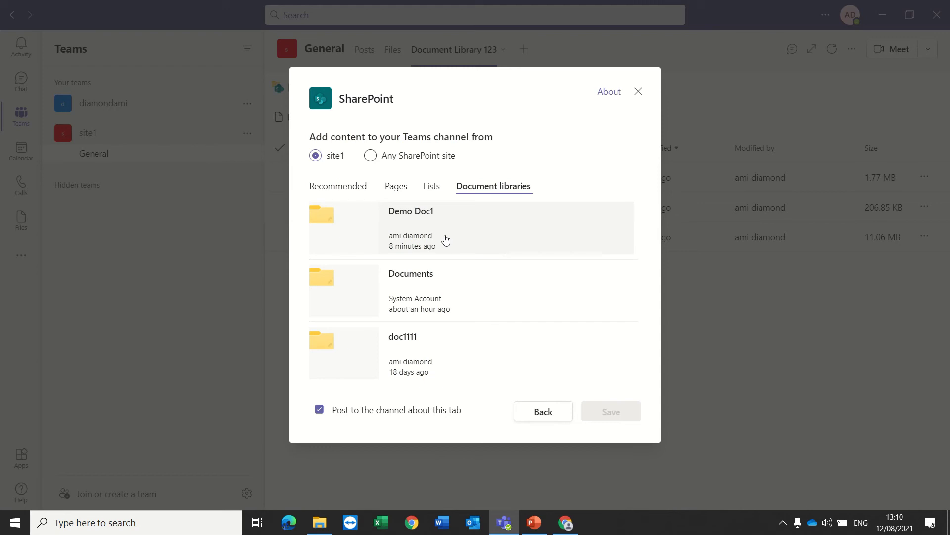
click(441, 227)
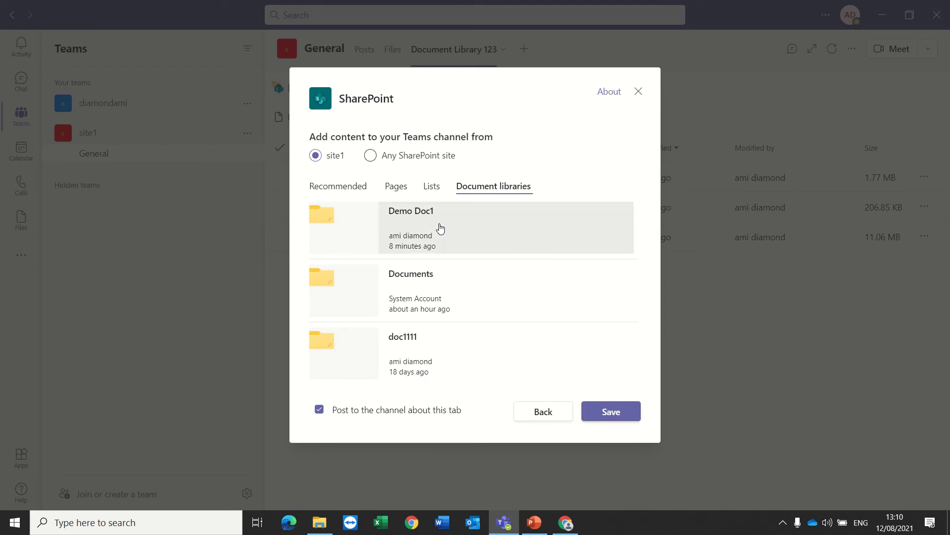
click(602, 411)
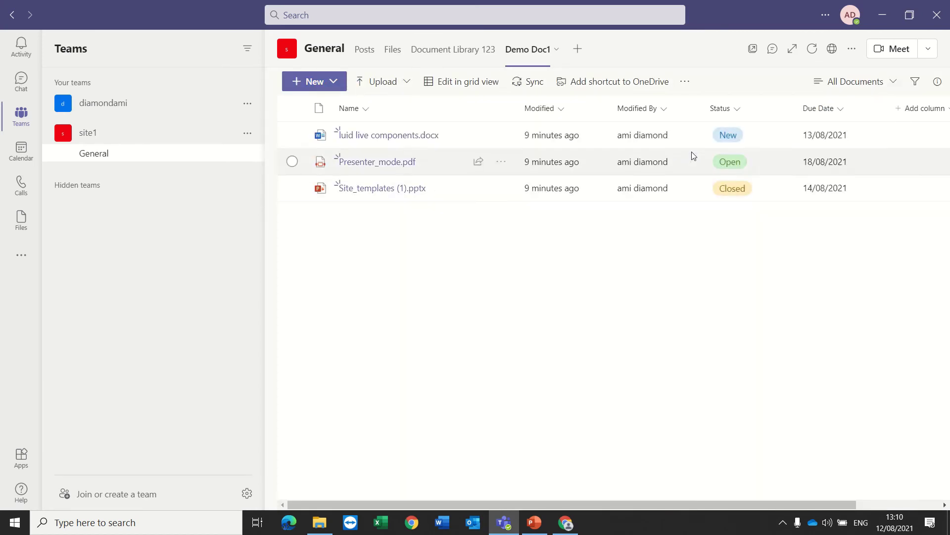
- Look over the Demo Doc1 library's views list, then reopen the Add a tab choices
click(891, 83)
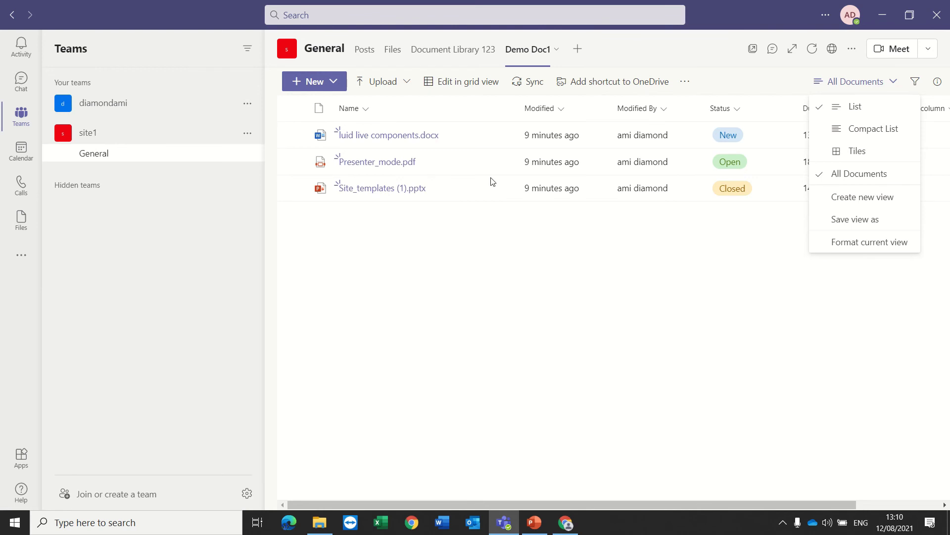
click(445, 312)
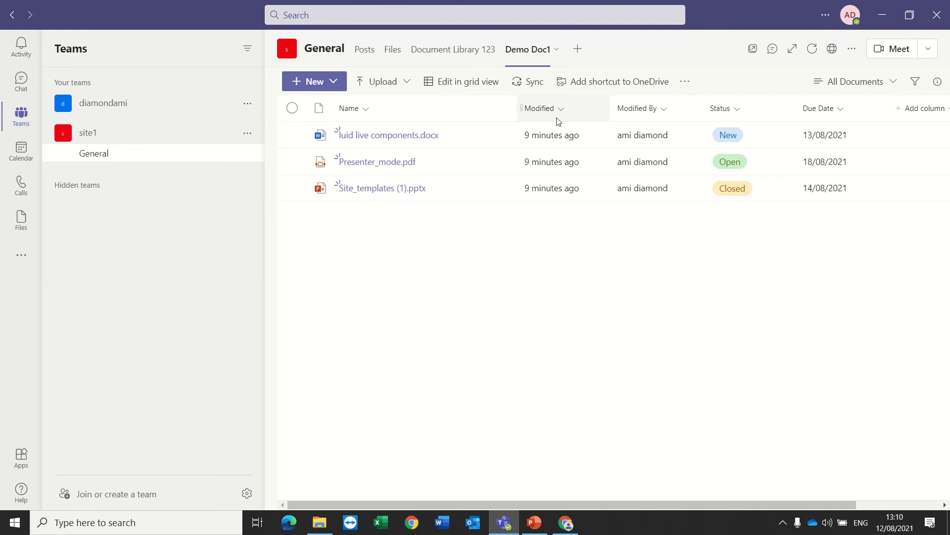
click(577, 49)
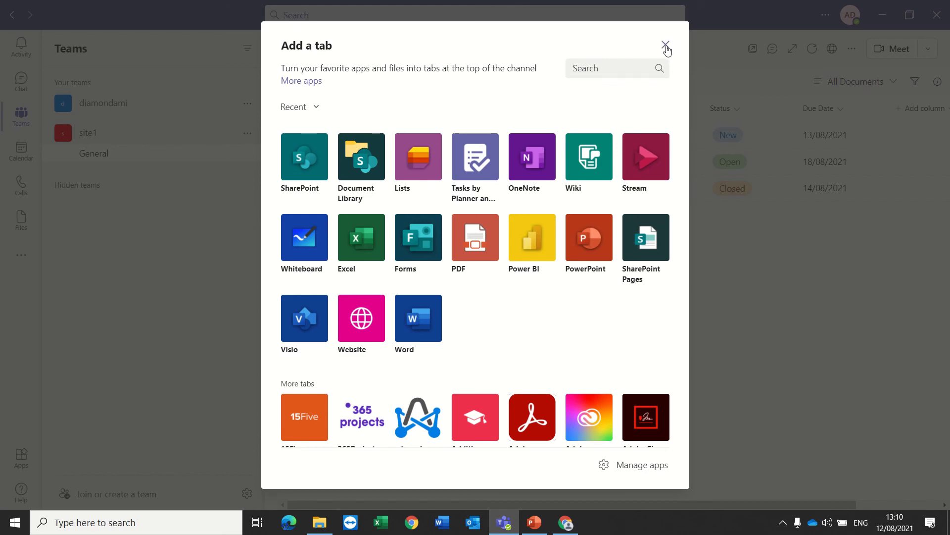
- Dismiss the Add a tab dialog, leaving the Demo Doc1 tab with its three files visible
click(666, 46)
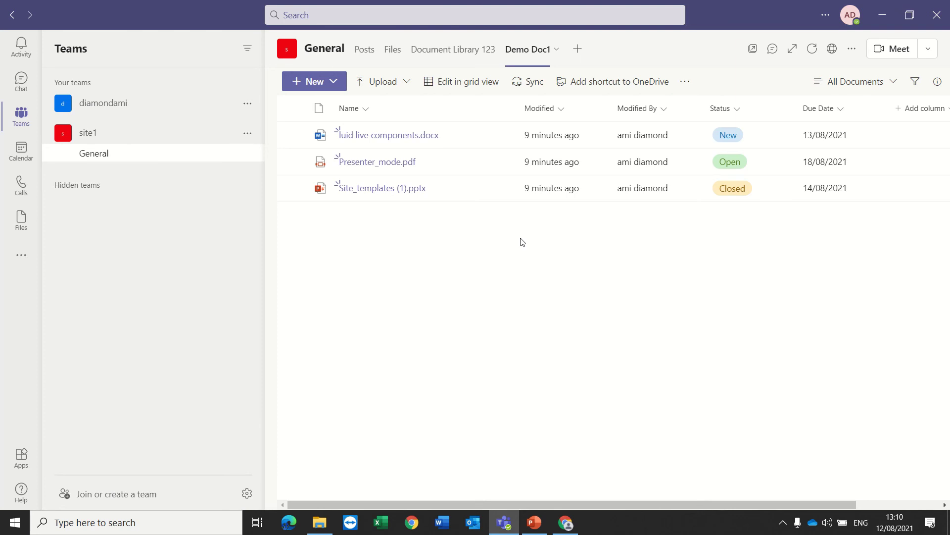
mouse_move(483, 4)
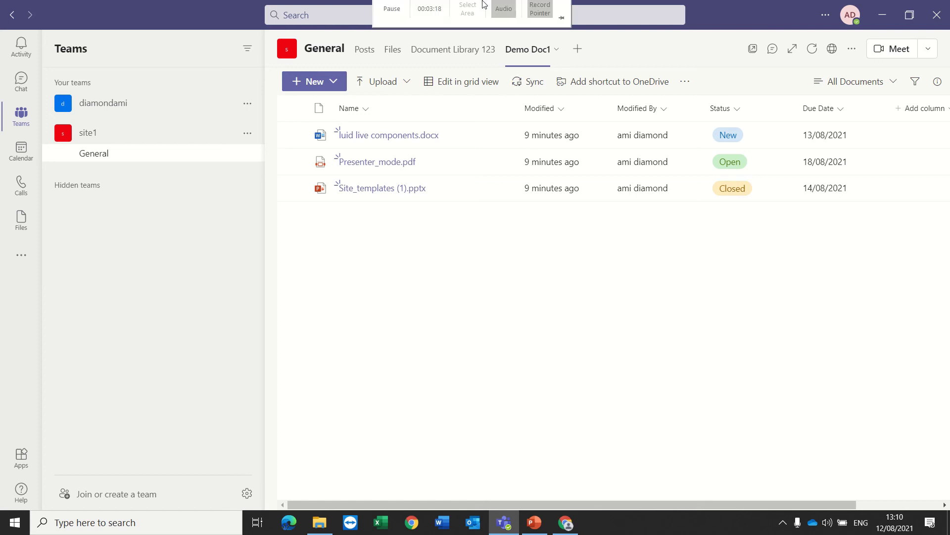